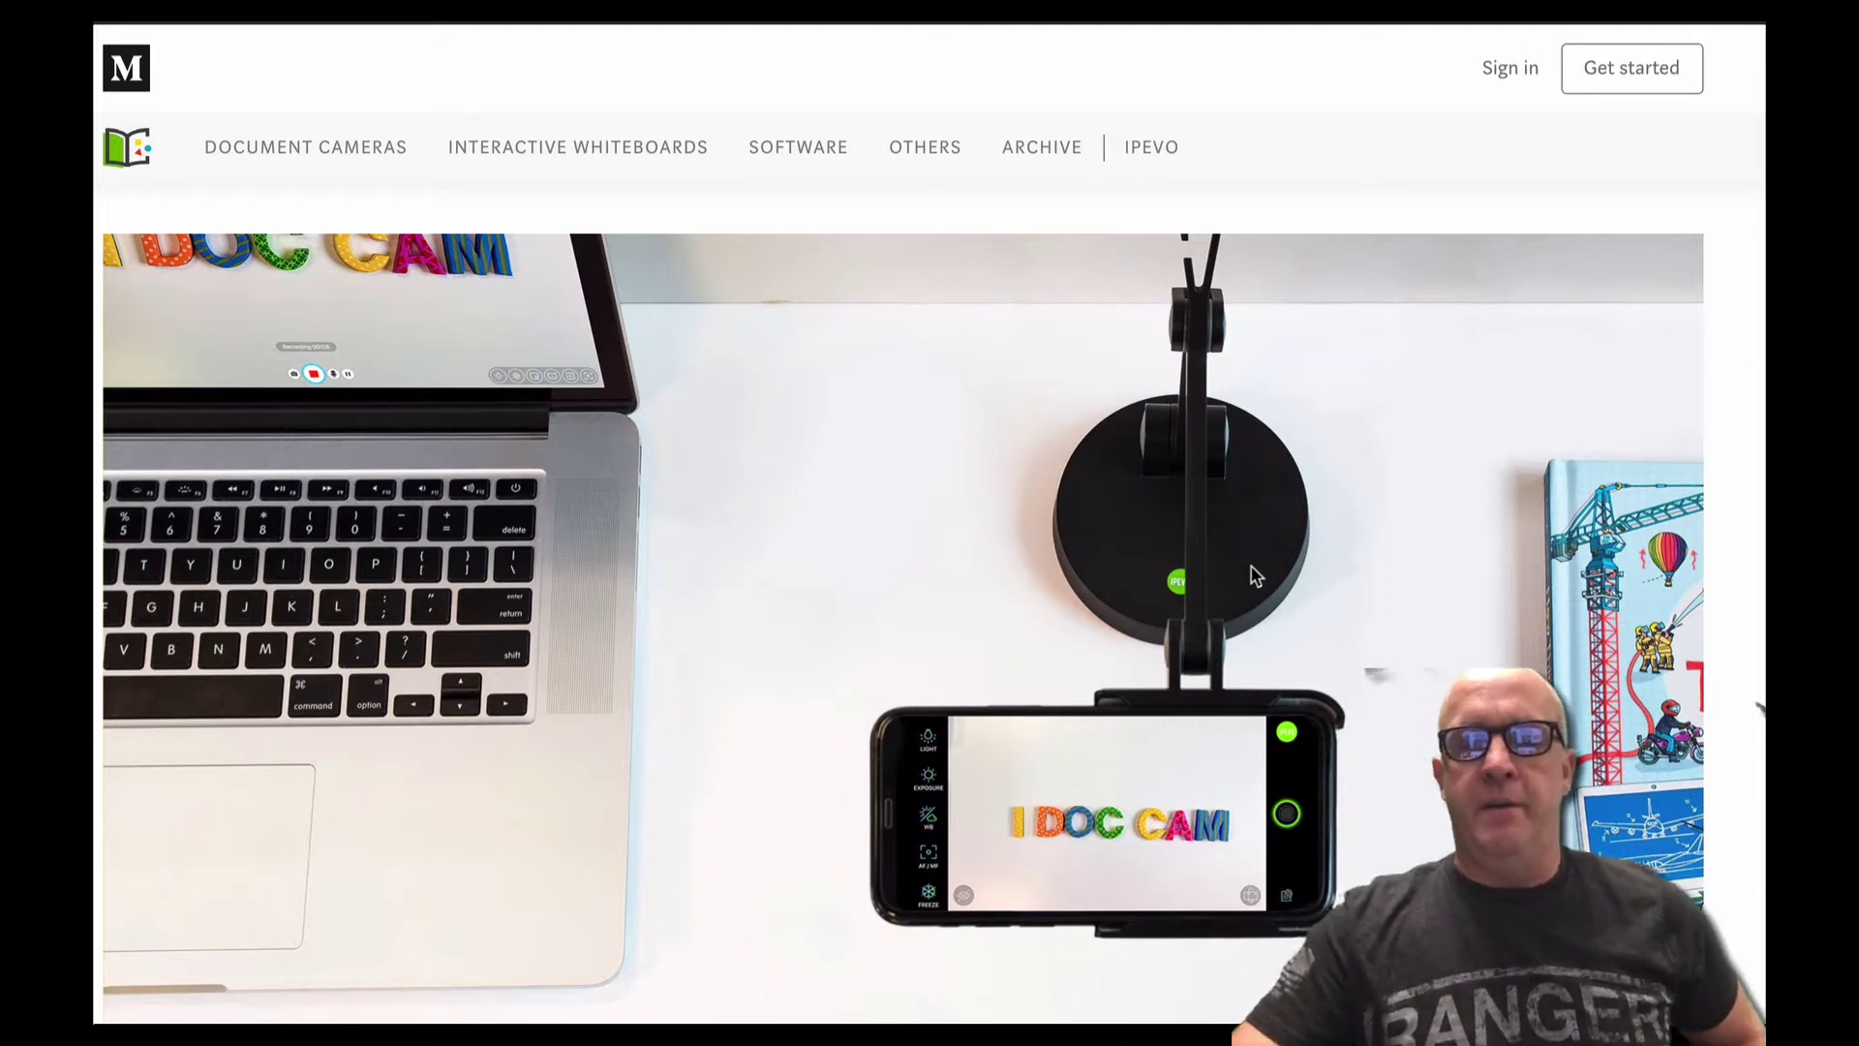
scroll(1254, 575, down, 1)
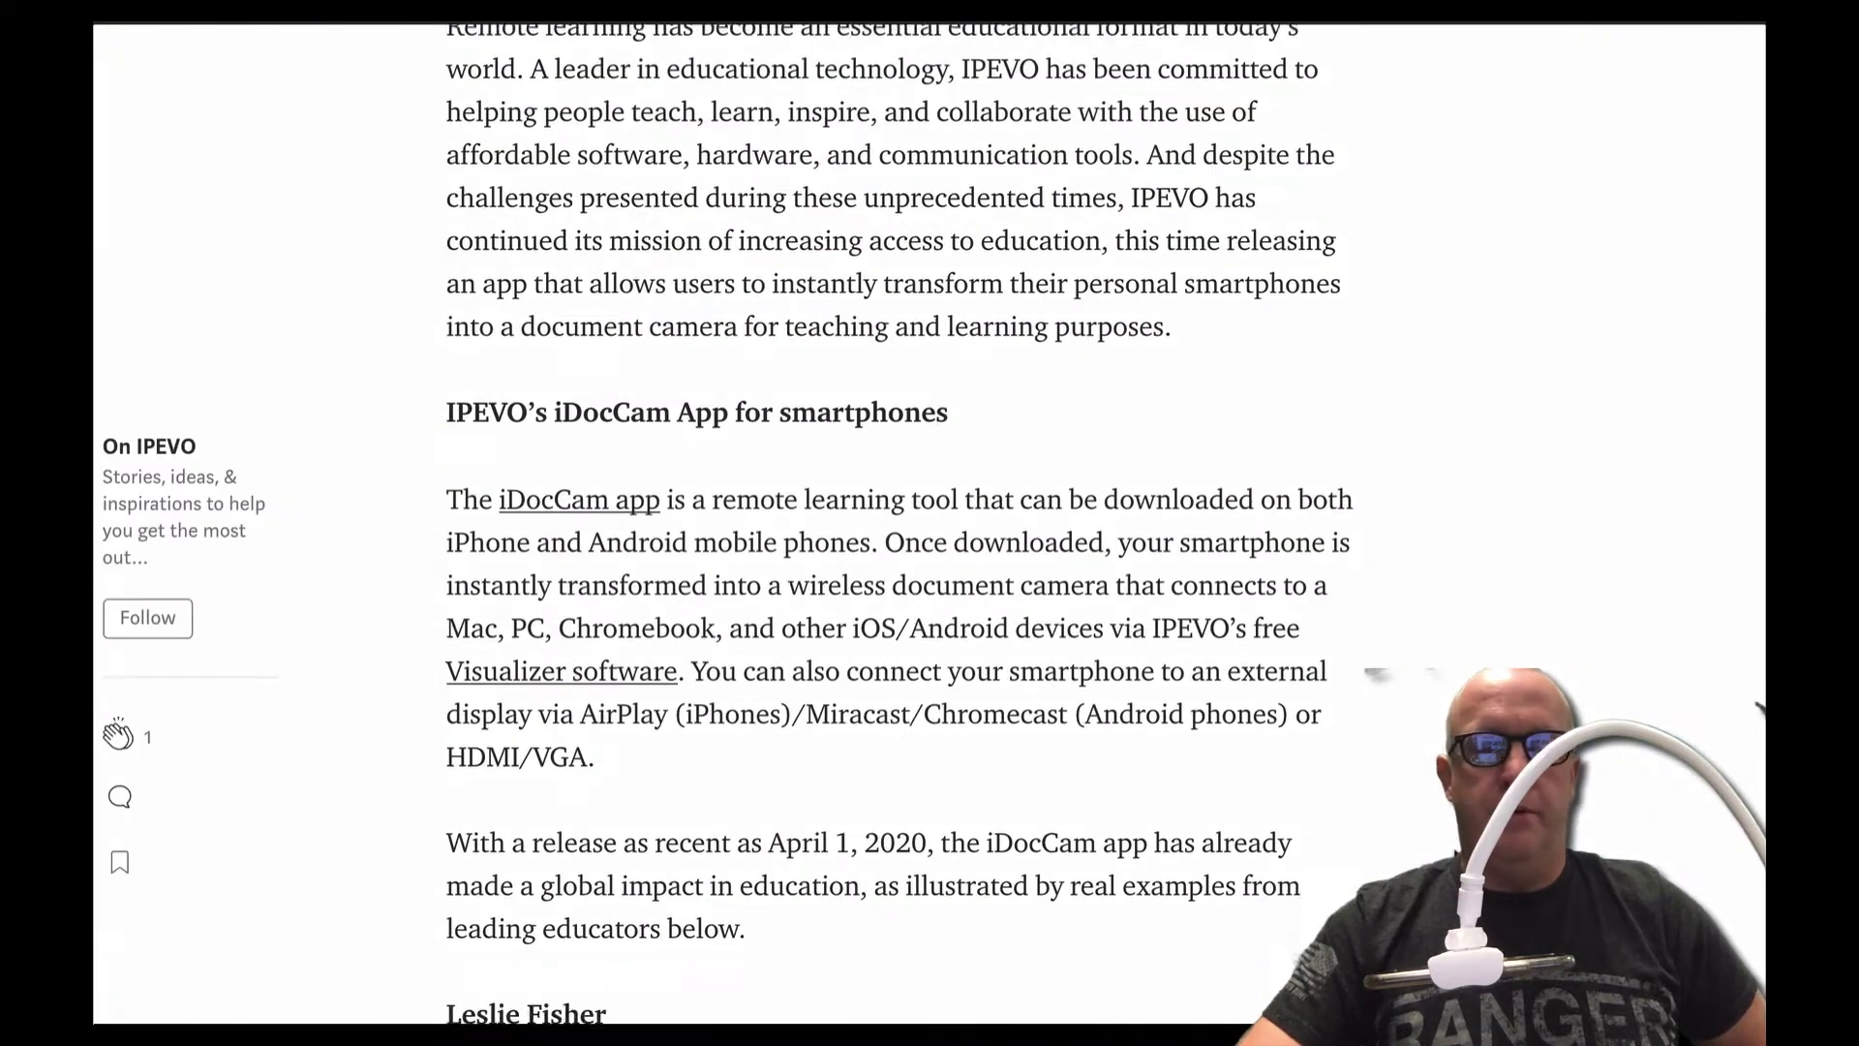
scroll(901, 581, down, 5)
scroll(900, 581, down, 3)
scroll(901, 582, up, 4)
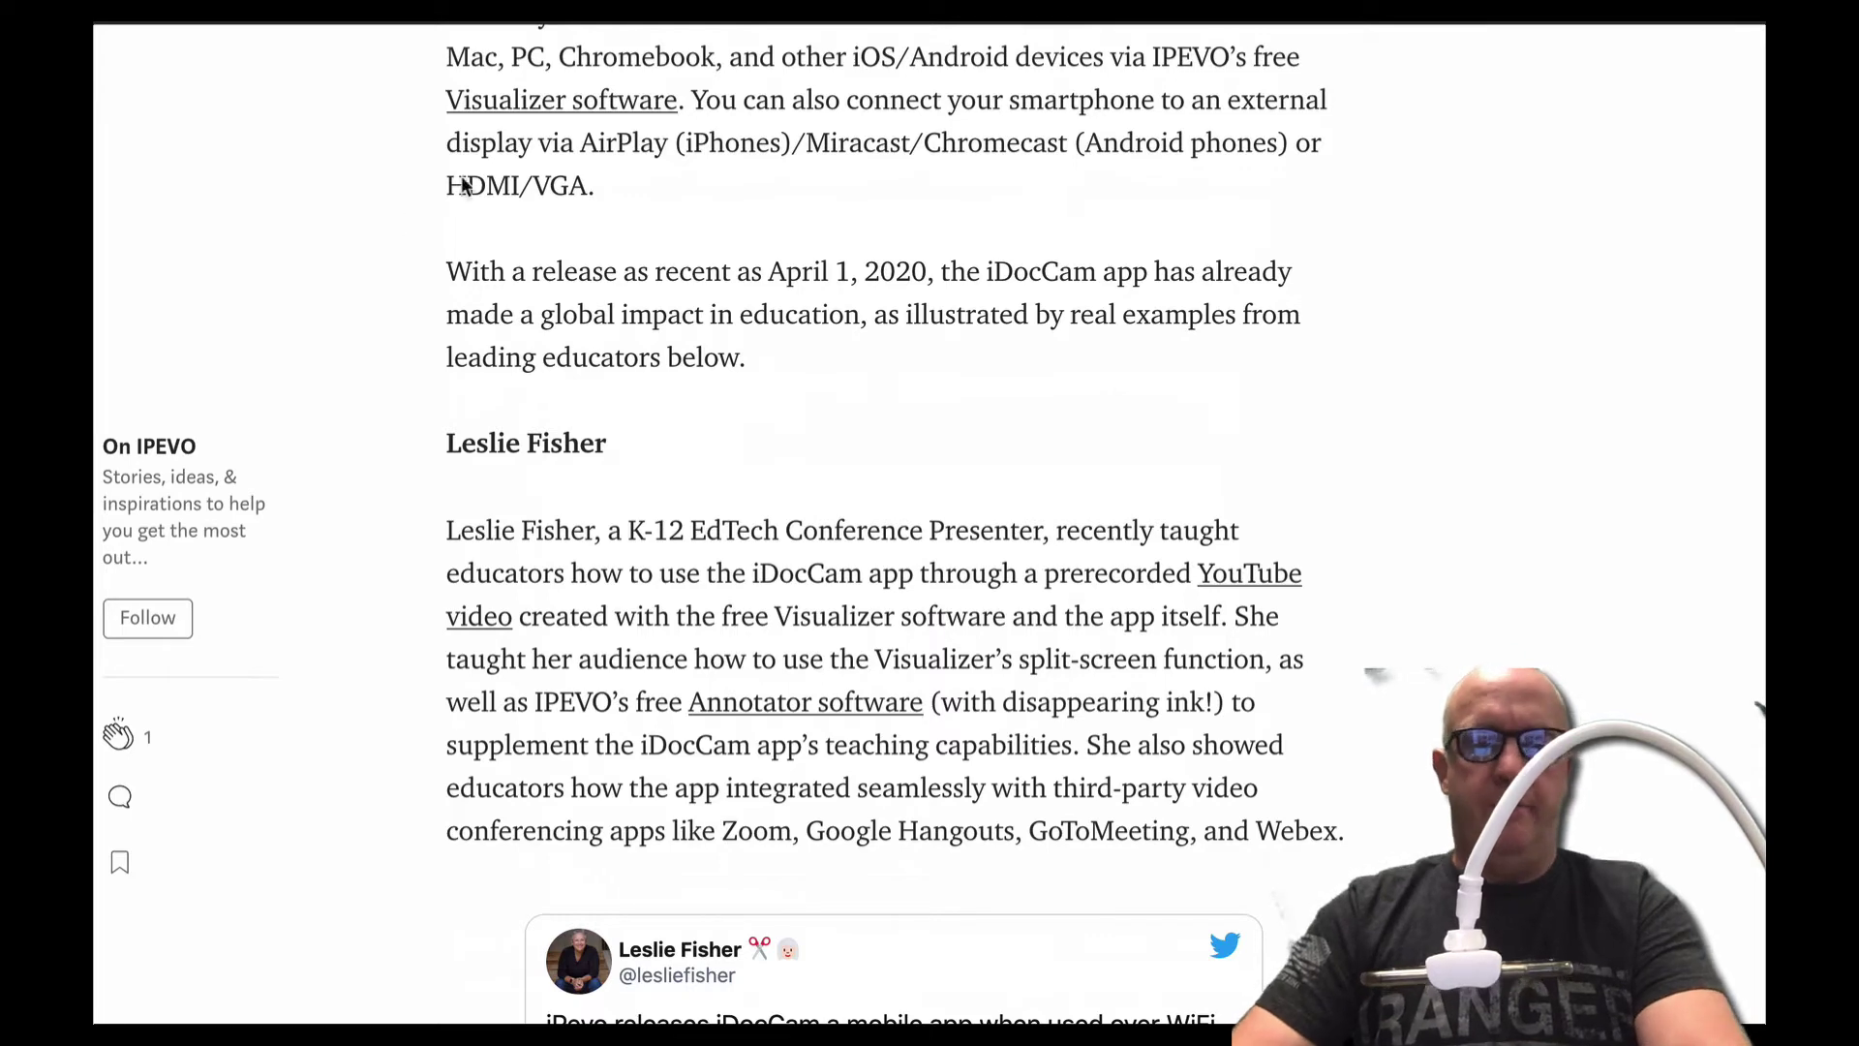
Switch to the iPhone camera app, minimize Chrome, and move the feed window up-left
key(super+Tab)
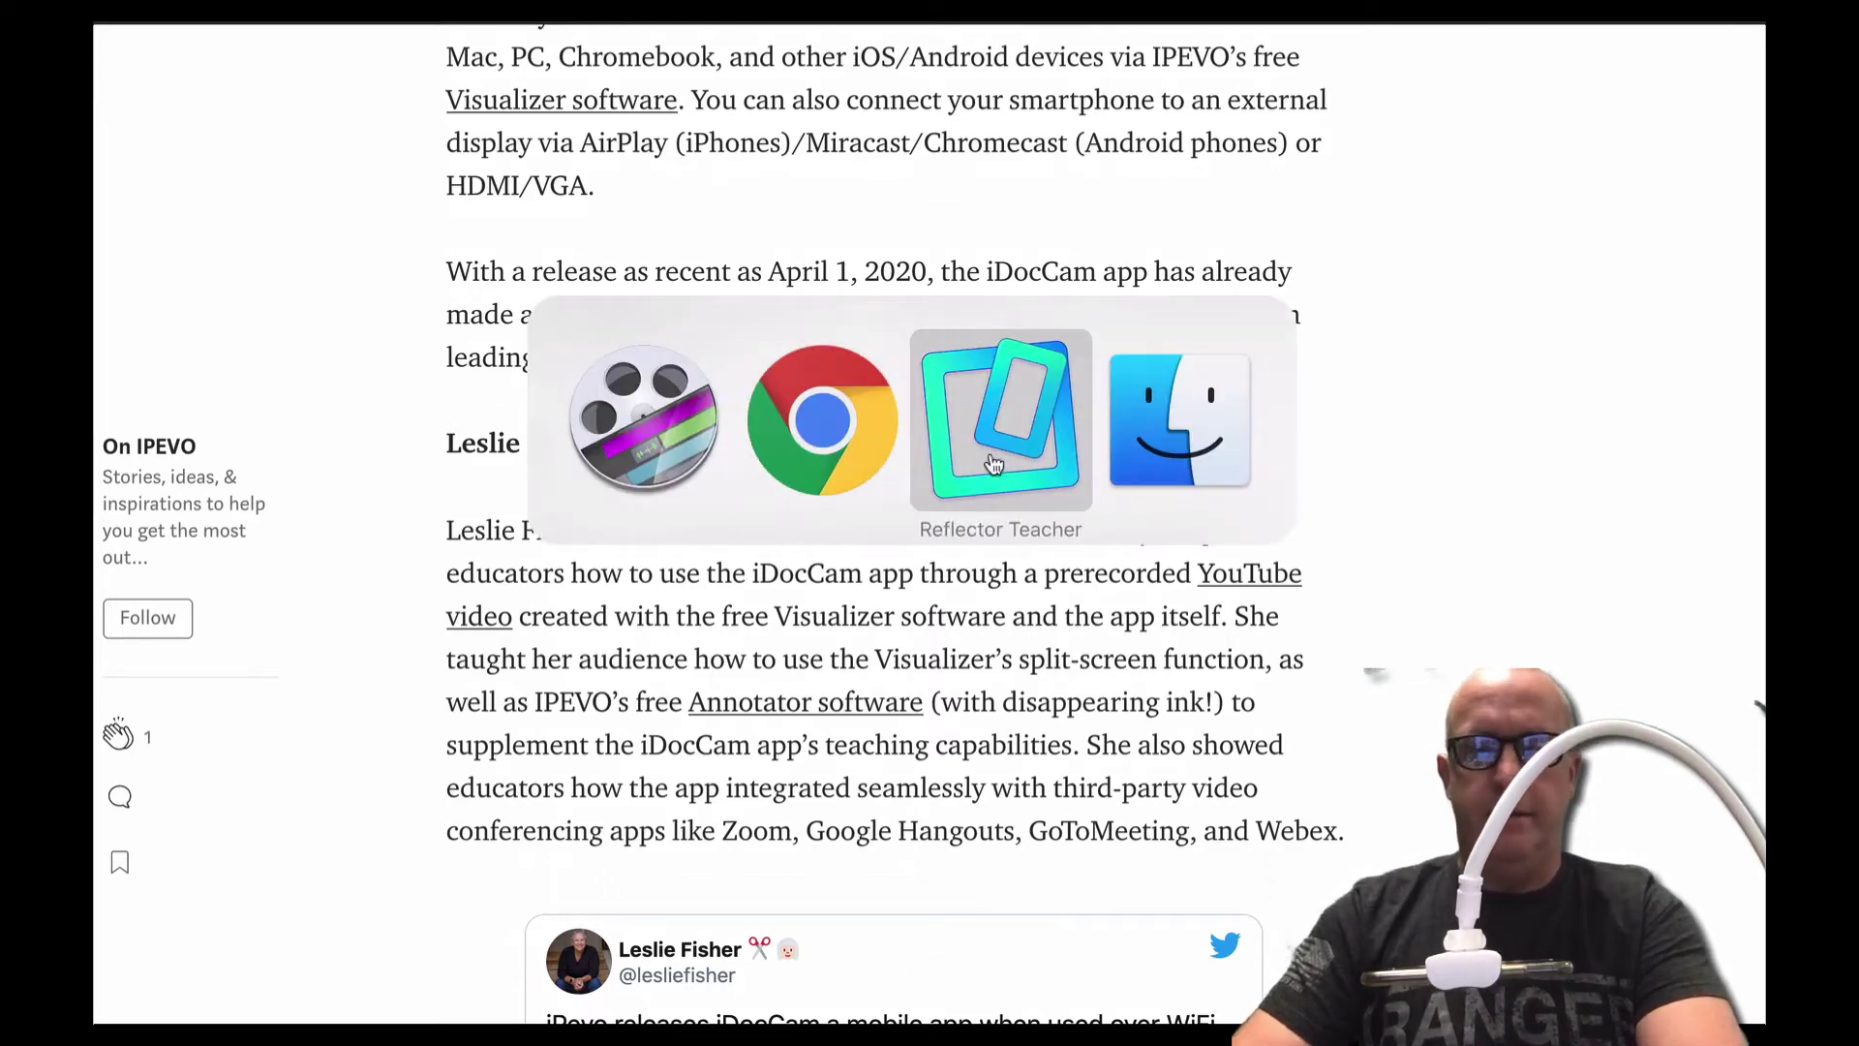
click(1025, 475)
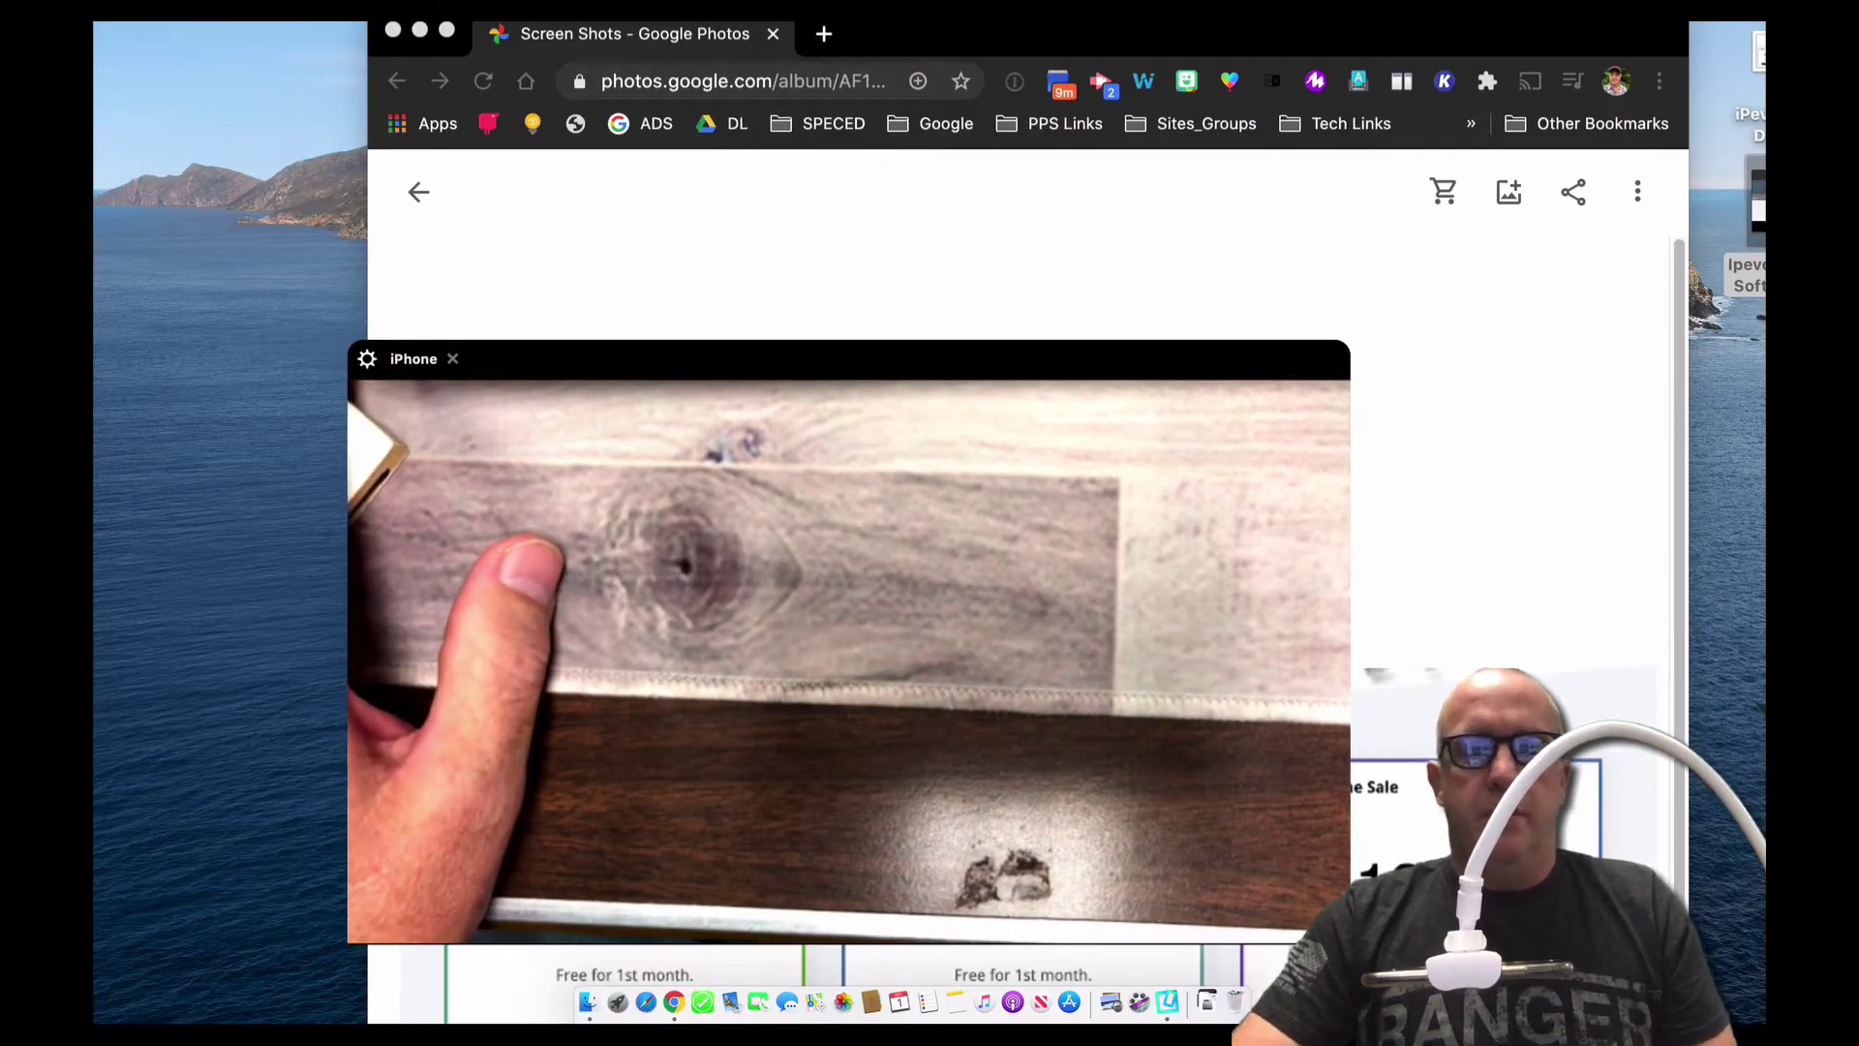
click(419, 31)
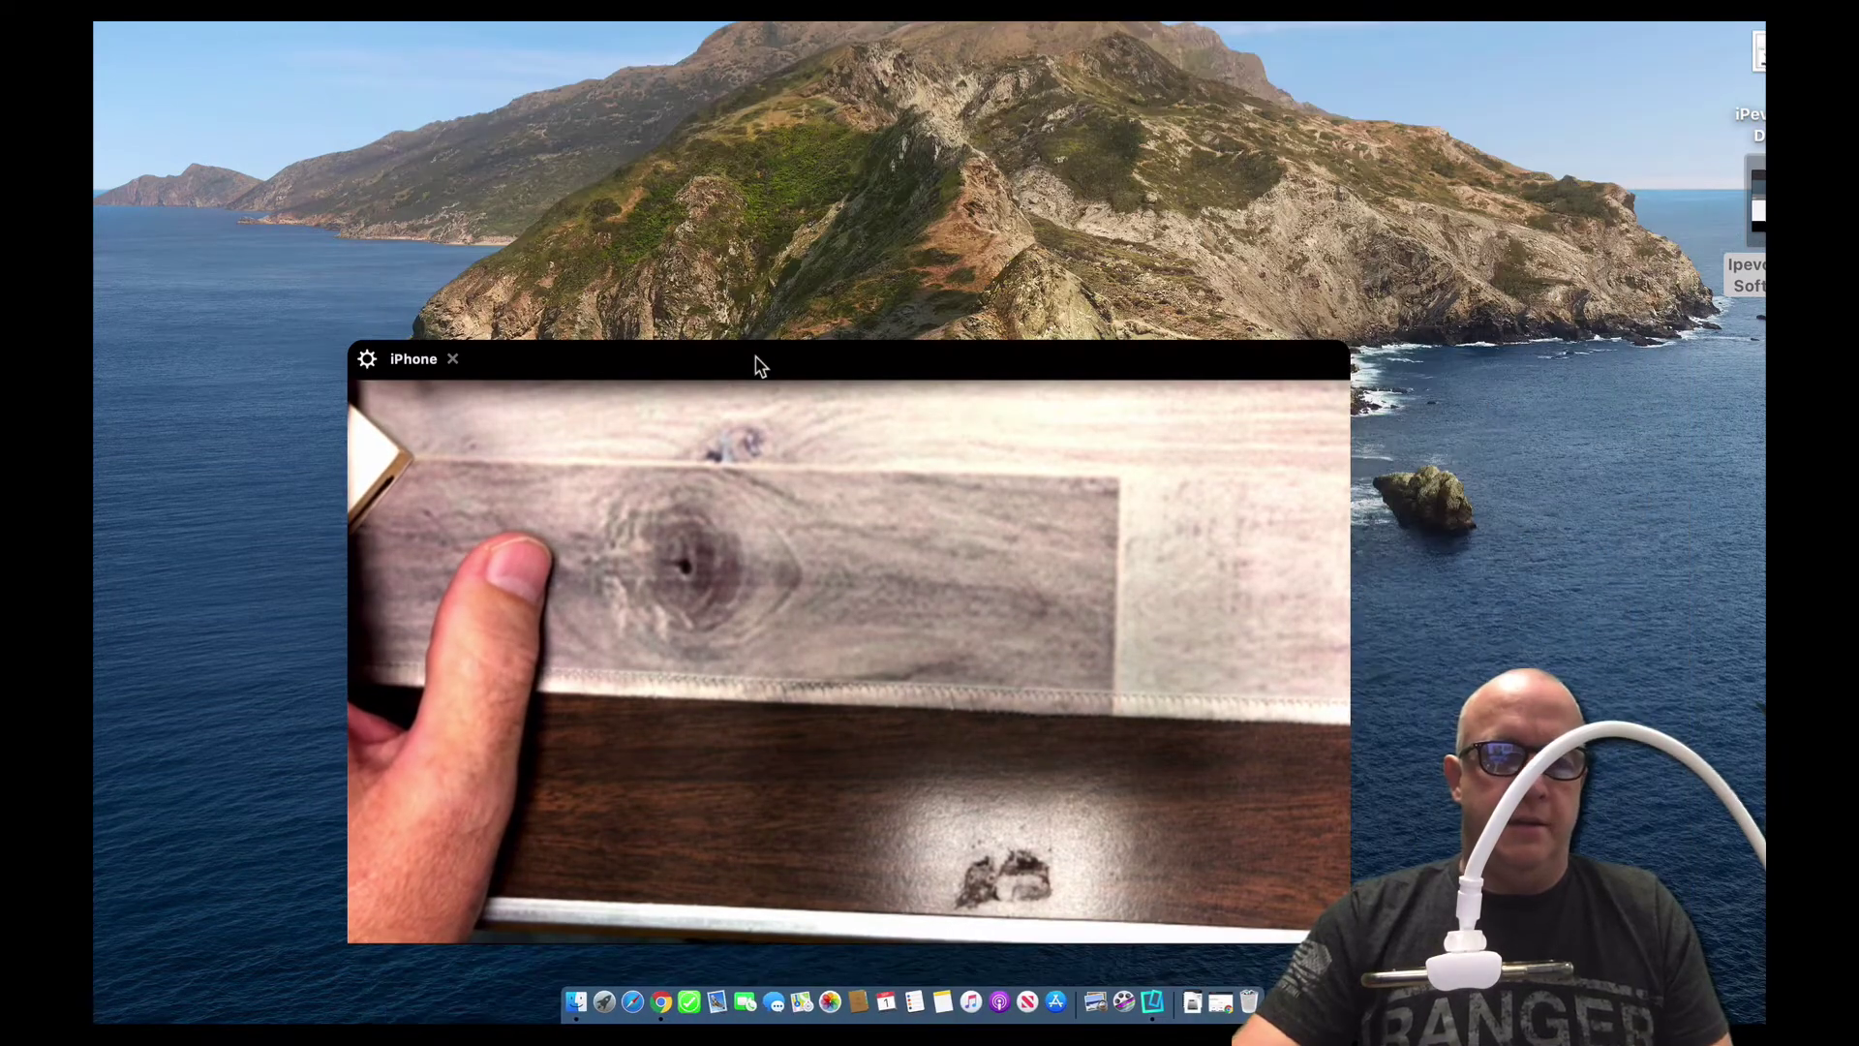
drag(760, 365, 642, 14)
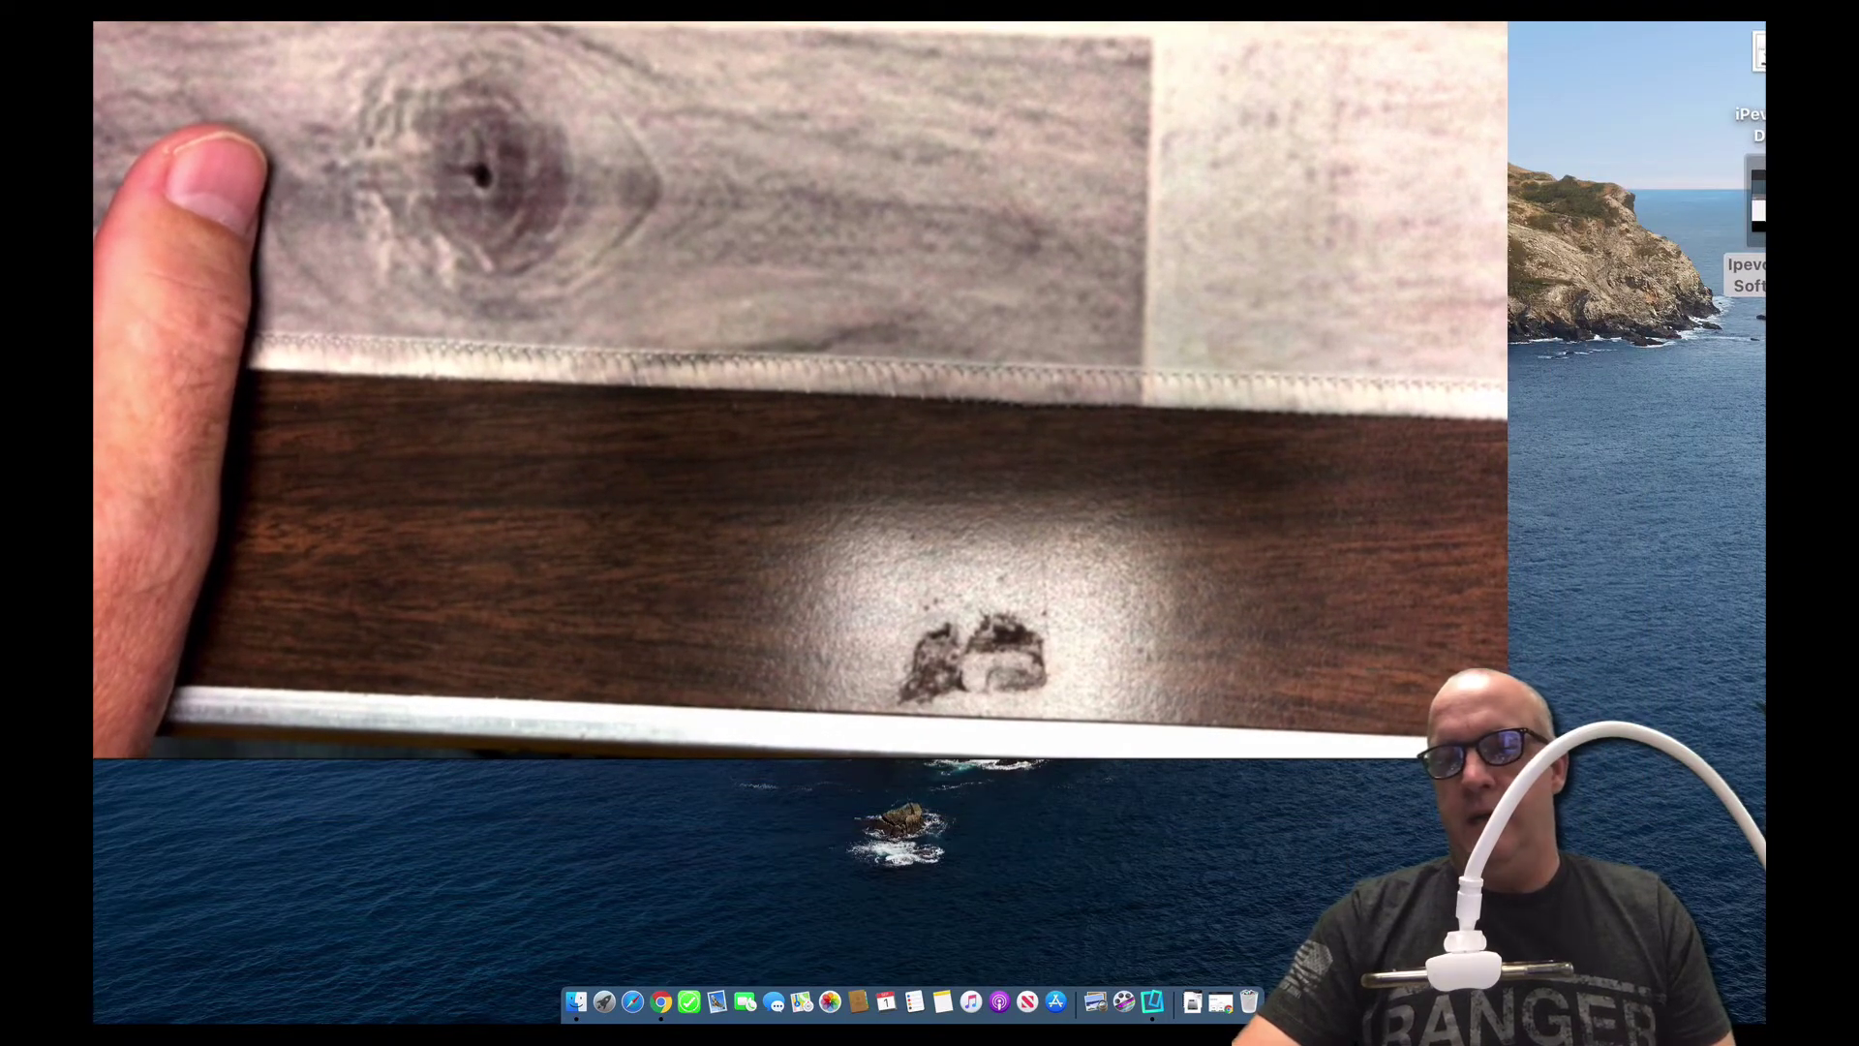
Drag the camera window's bottom-right corner outward to enlarge the live feed
drag(1506, 756, 1629, 828)
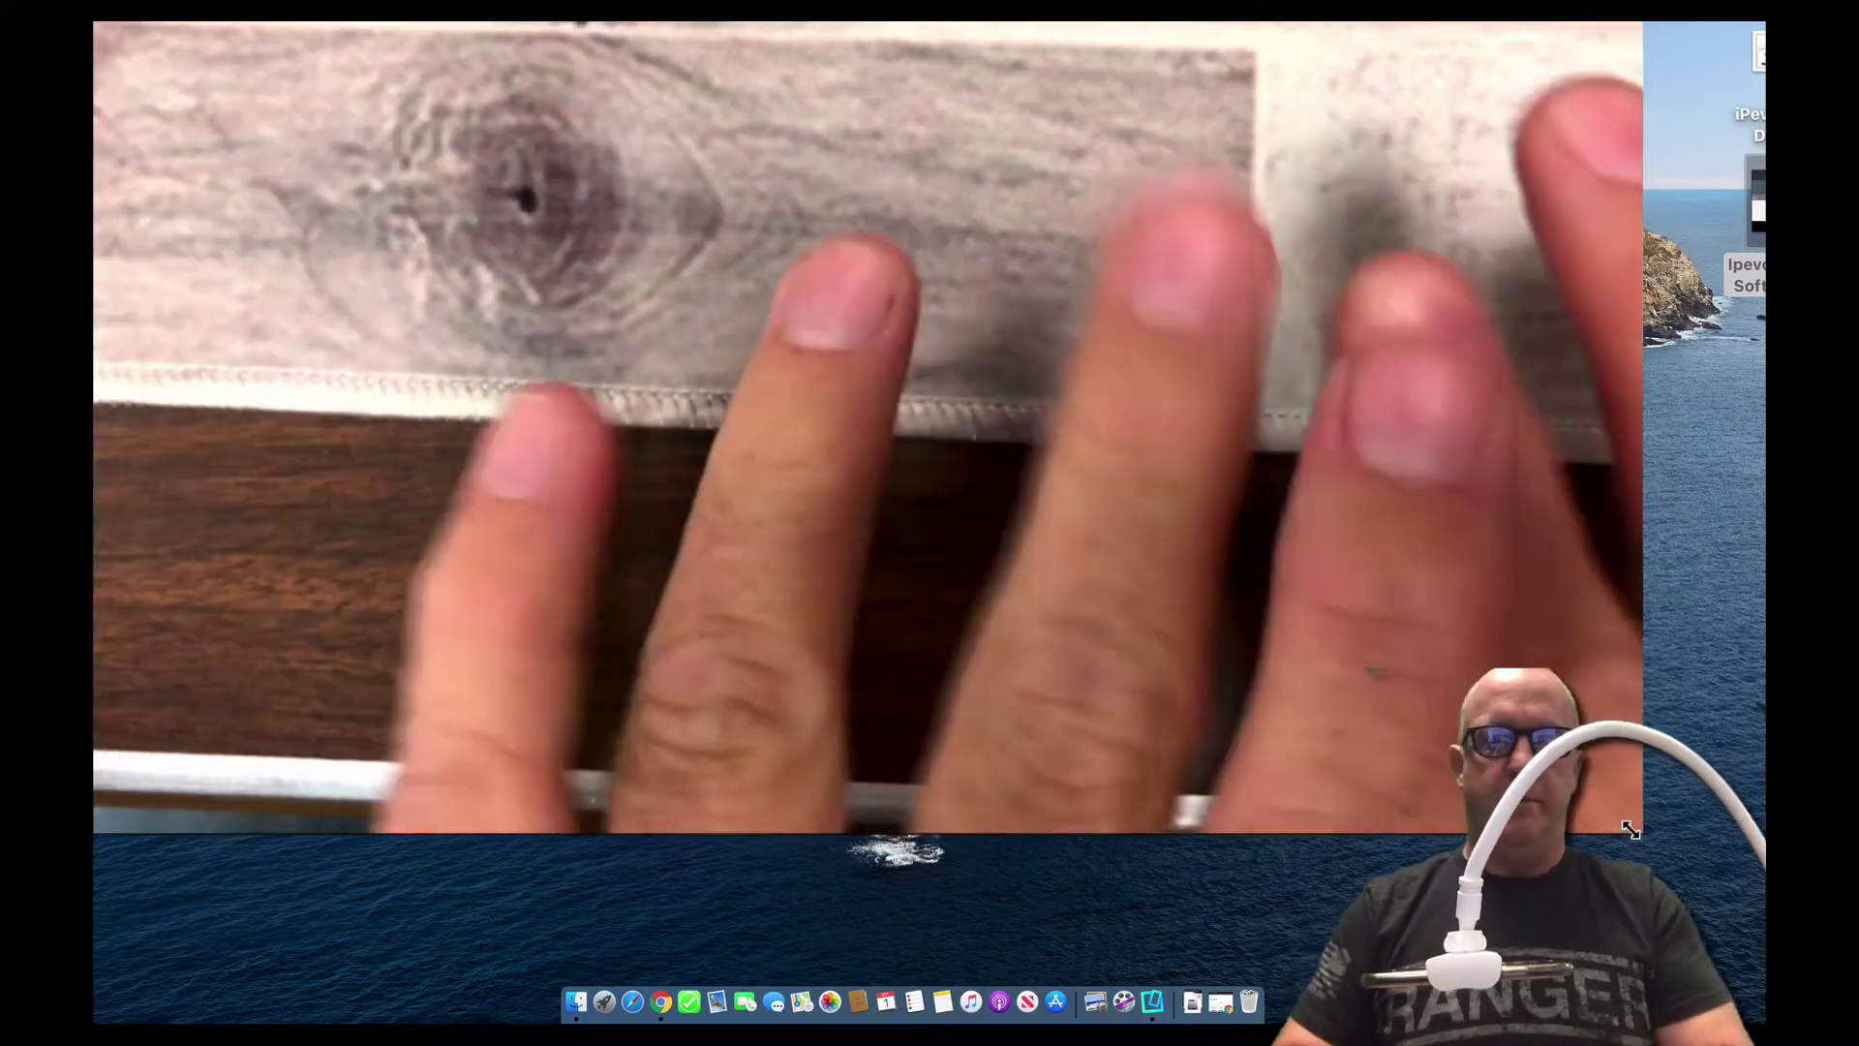